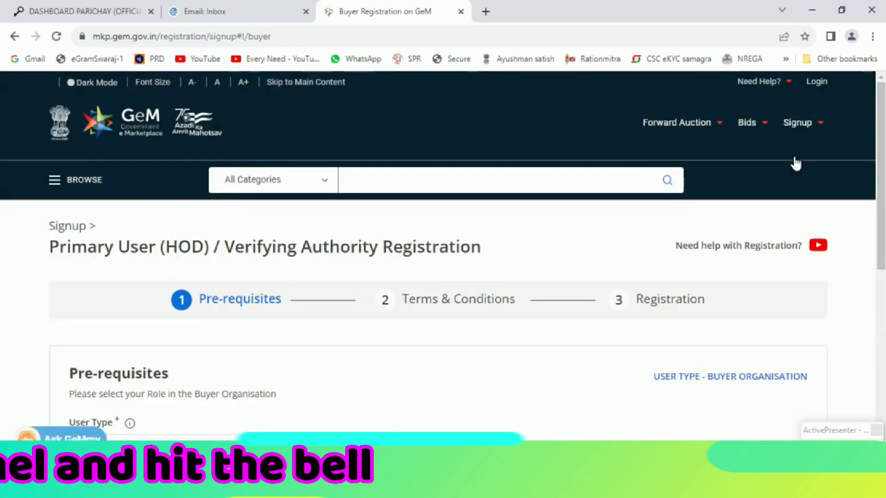
- Set the user type in the buyer registration pre-requisites to Primary User (HOD)
scroll(469, 241, down, 2)
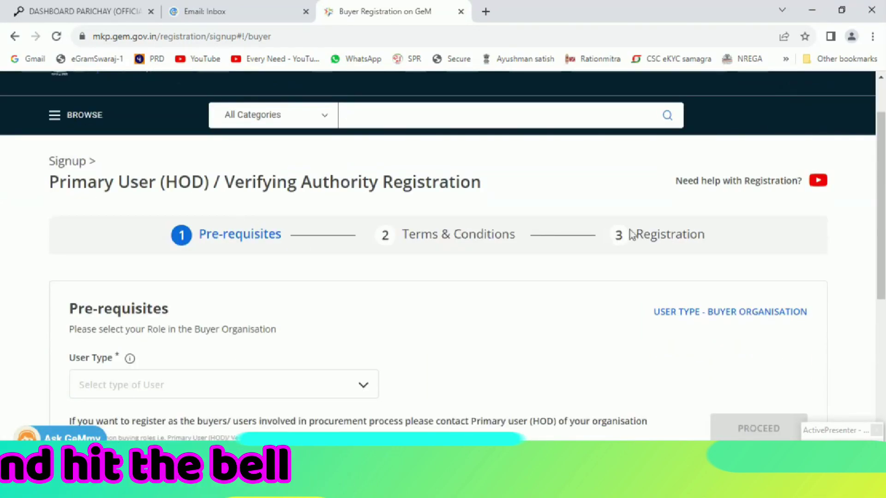
scroll(458, 253, down, 3)
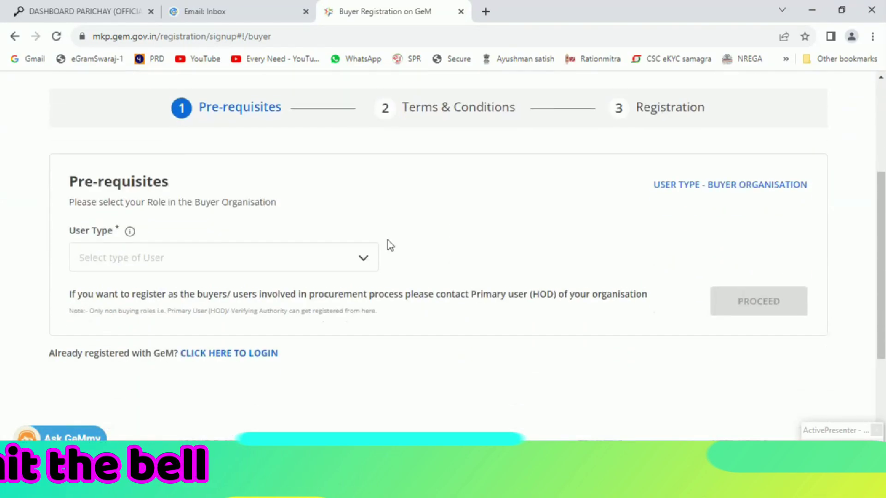
scroll(169, 212, down, 2)
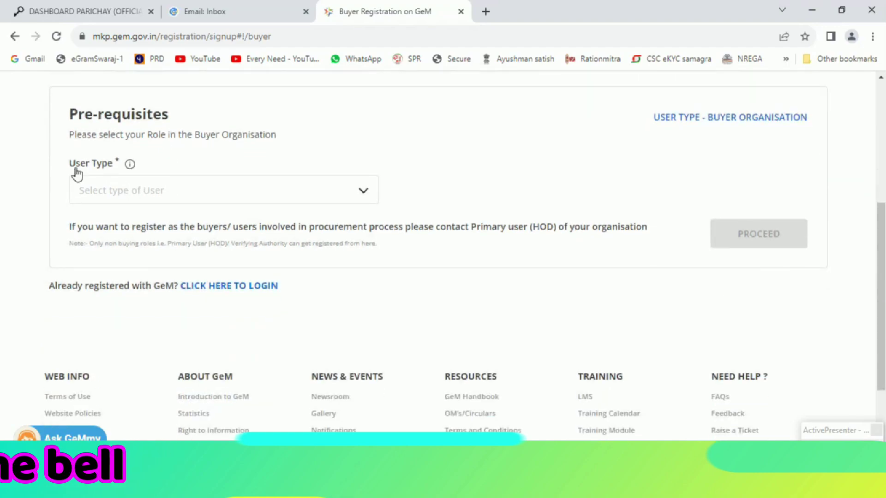
click(363, 198)
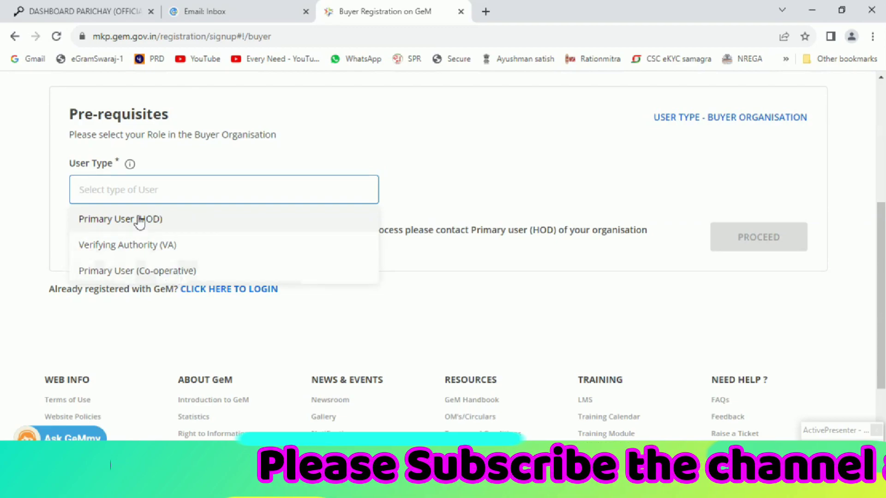
click(113, 224)
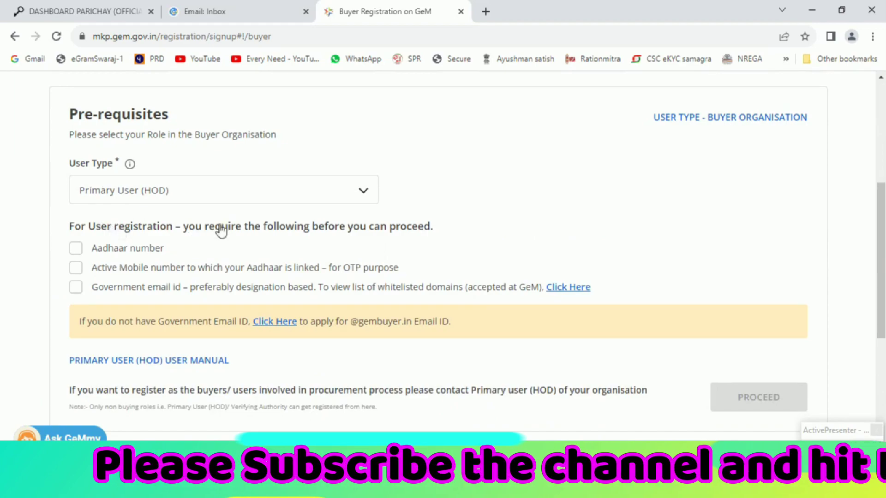
- Confirm having all three registration requirements: Aadhaar number, Aadhaar-linked active mobile number and government email id
scroll(222, 231, down, 2)
click(76, 185)
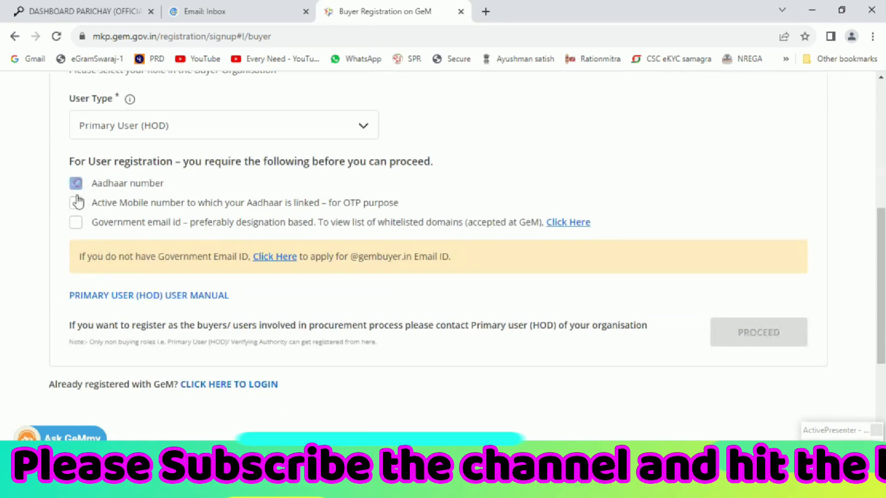
click(76, 203)
click(76, 223)
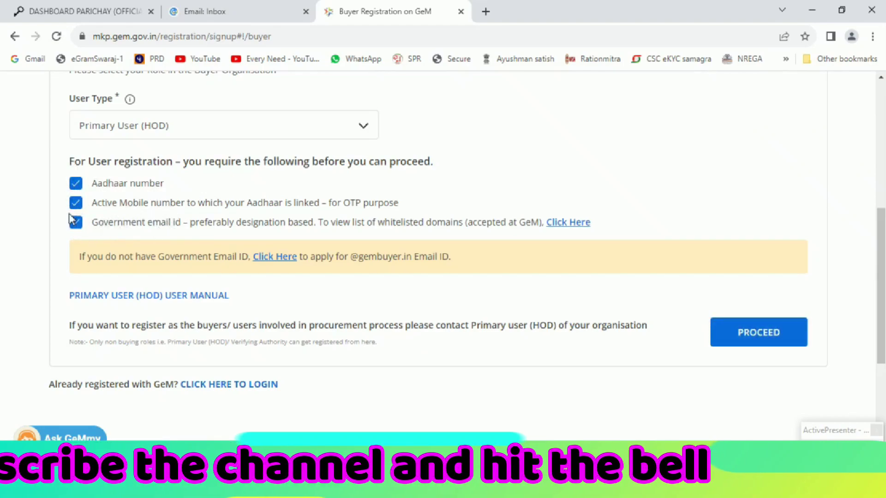
- Proceed to the terms and conditions, agree to them and continue to the registration form
click(763, 336)
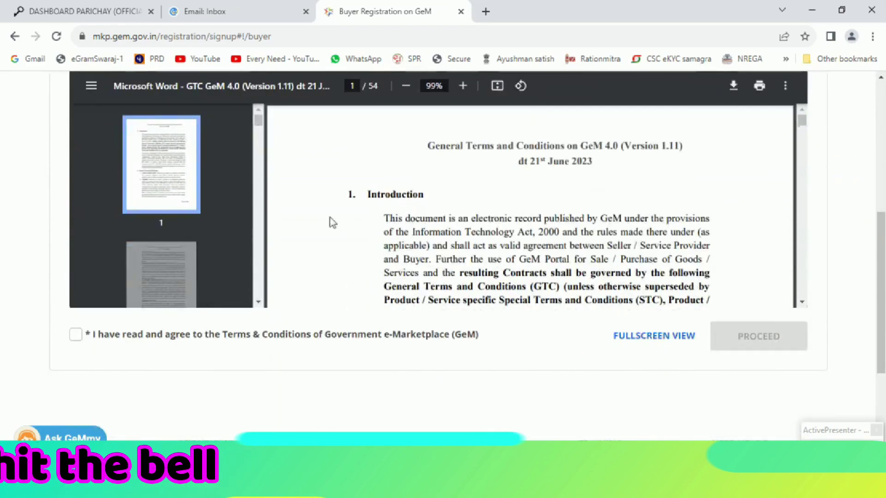
click(76, 339)
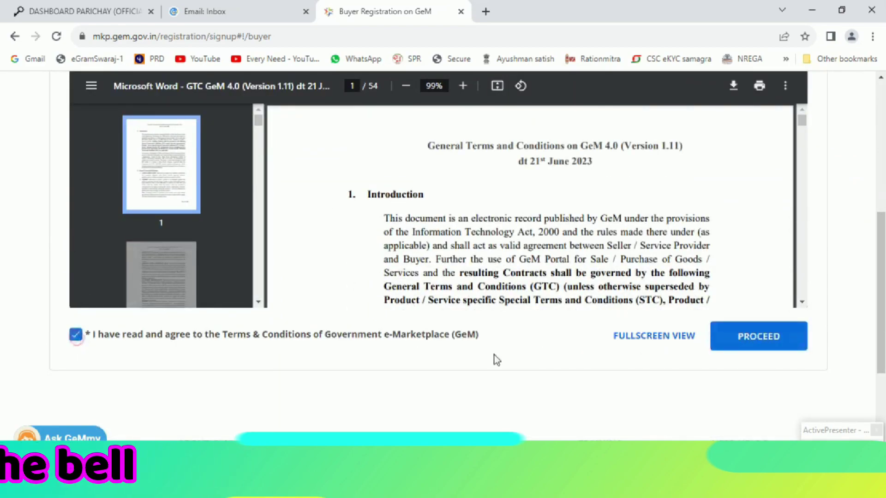
click(760, 344)
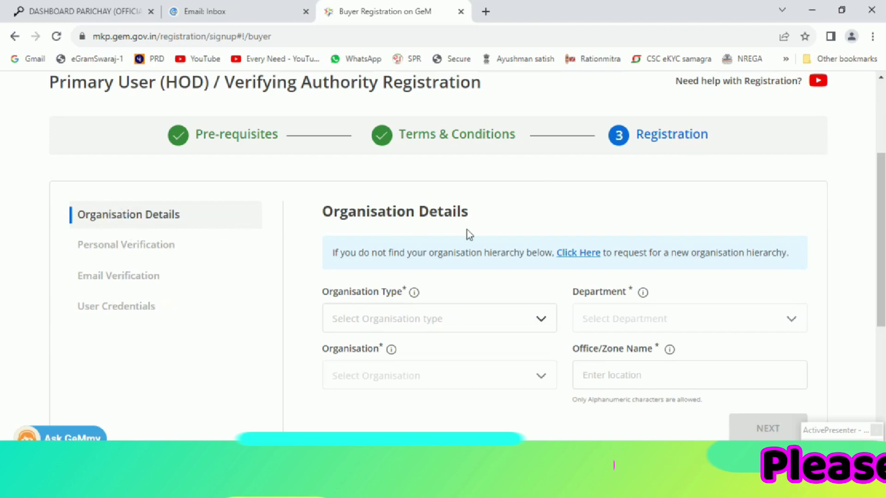
- Set the organisation type to State Autonomous in the organisation details
scroll(467, 234, down, 3)
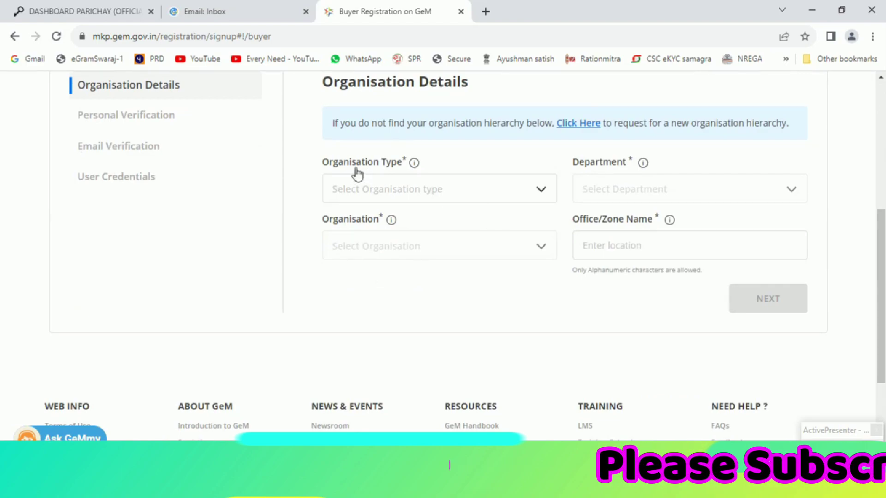
click(543, 193)
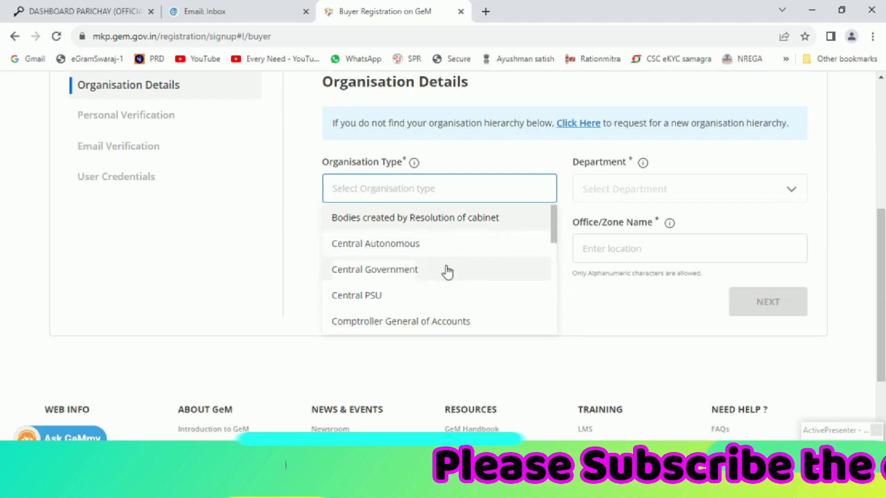
scroll(447, 273, down, 5)
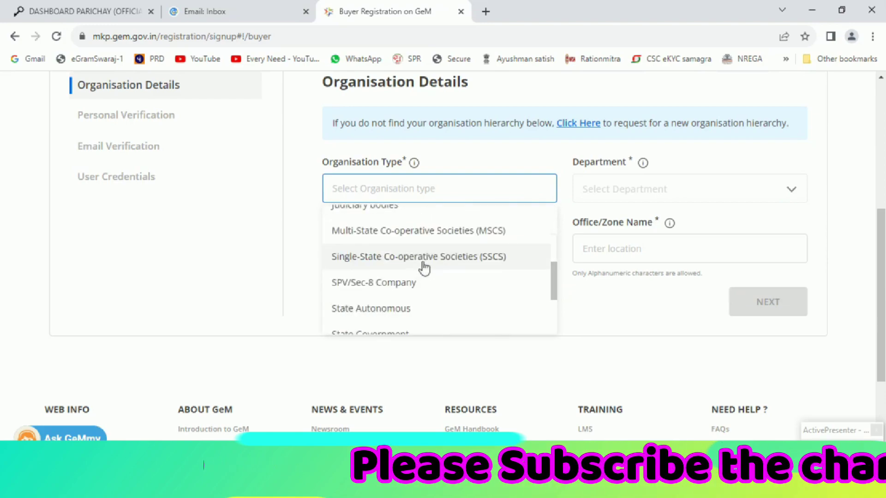
scroll(423, 268, down, 2)
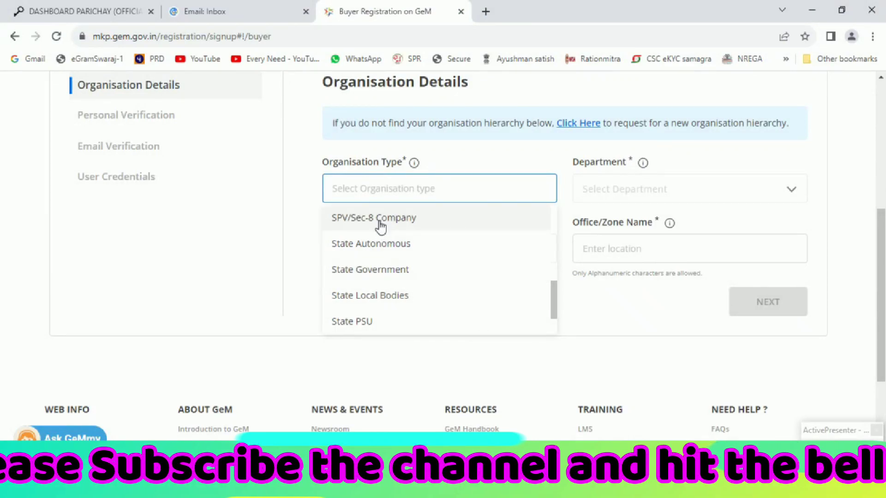
click(378, 245)
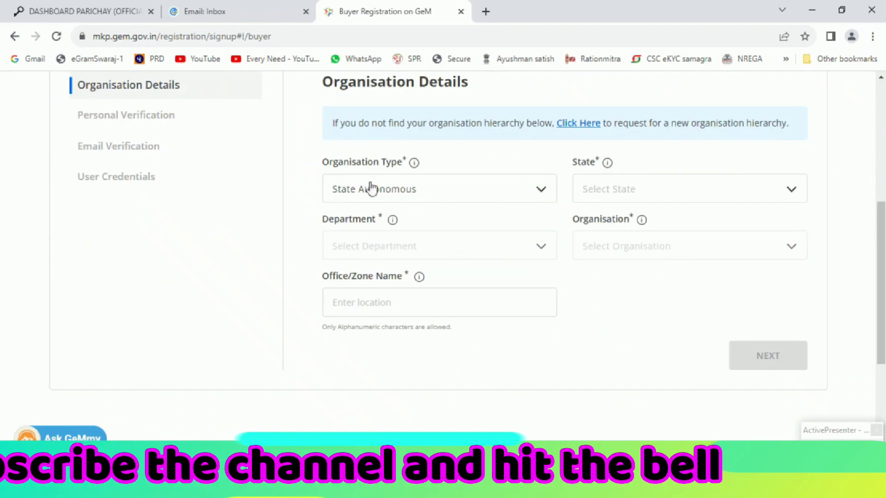
- Set the organisation's state to MADHYA PRADESH
click(764, 198)
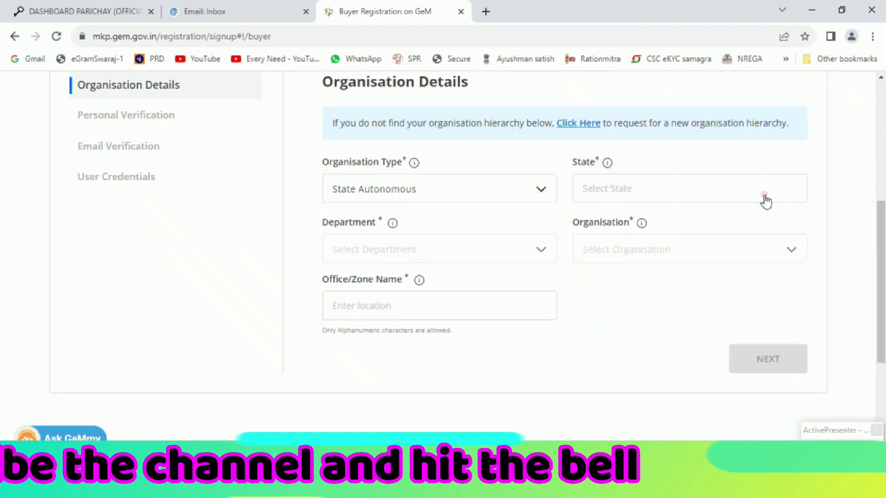
scroll(728, 257, down, 6)
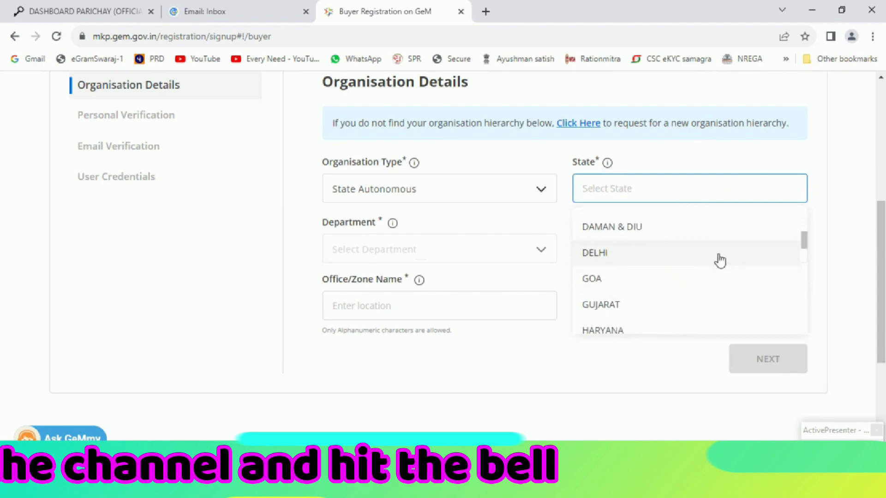
scroll(719, 258, down, 4)
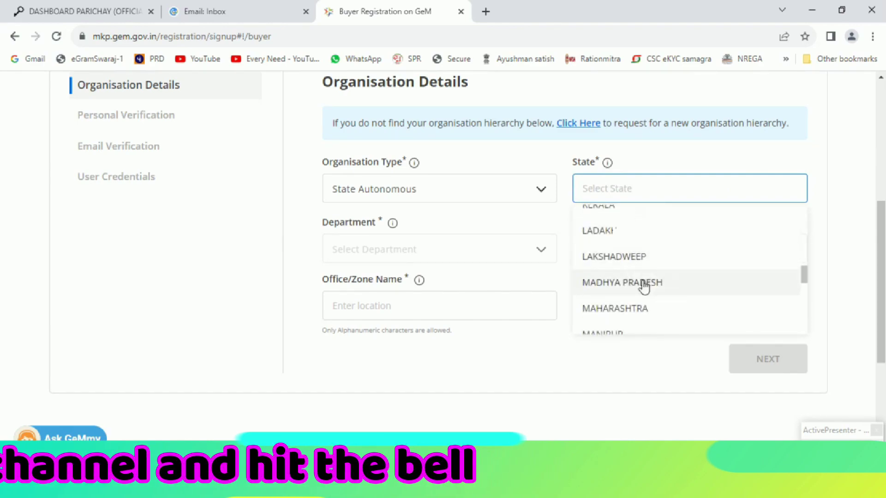
click(644, 283)
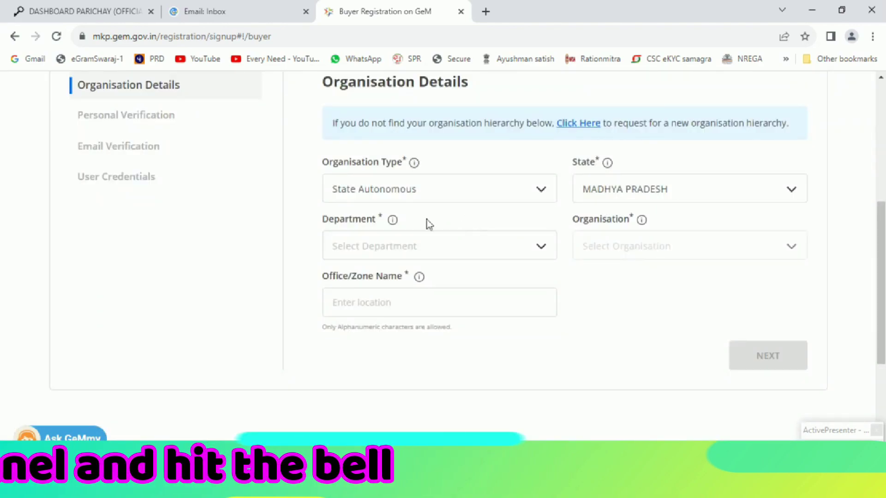
- Choose Department of Panchayati Raj as the department
click(540, 251)
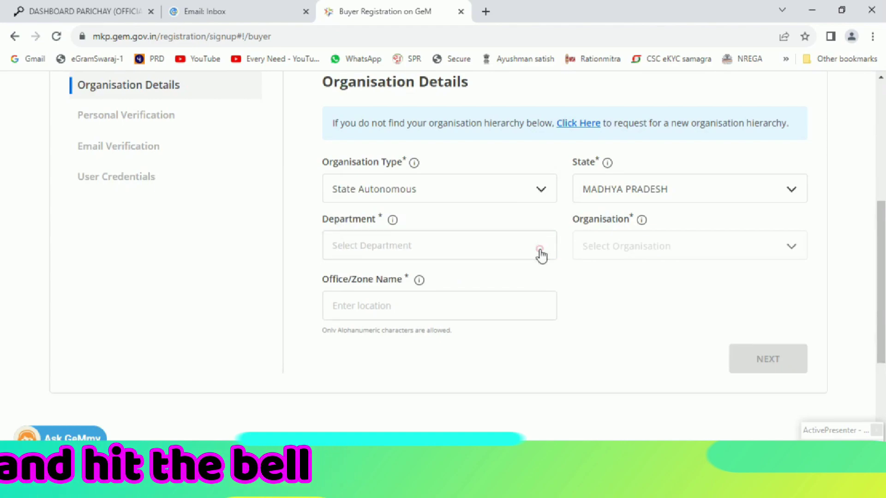
scroll(483, 304, down, 3)
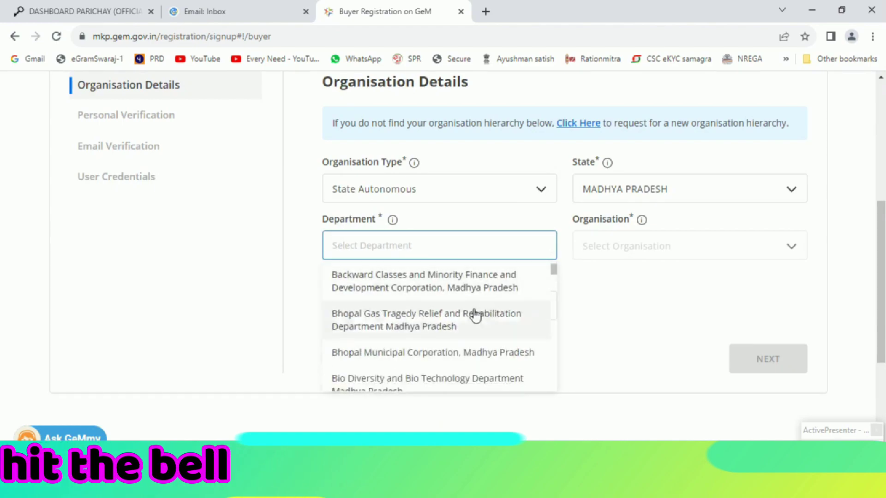
scroll(476, 317, down, 5)
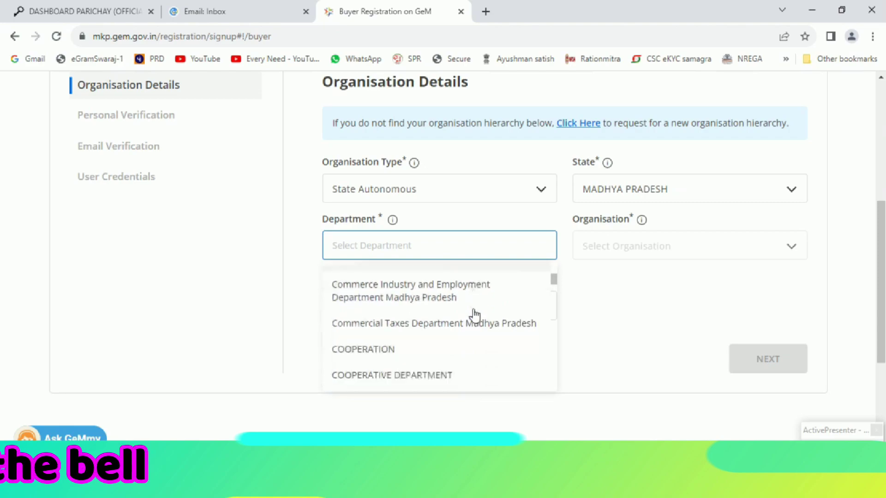
scroll(476, 316, down, 3)
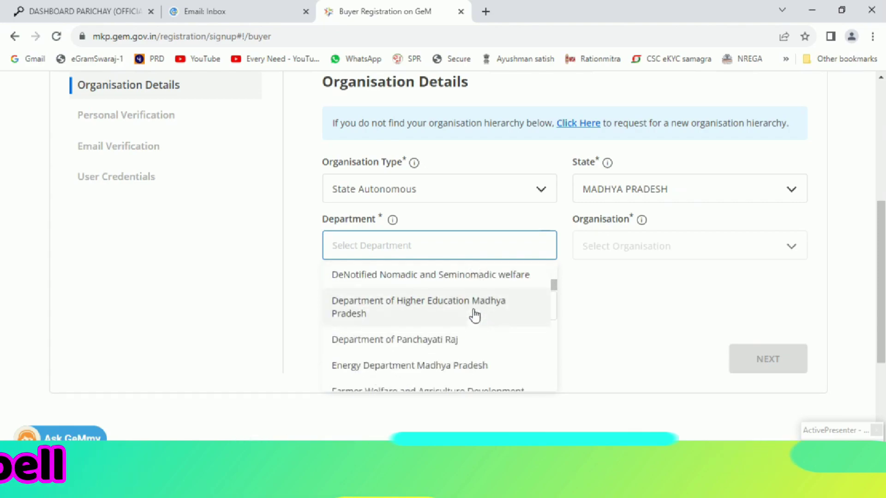
click(388, 340)
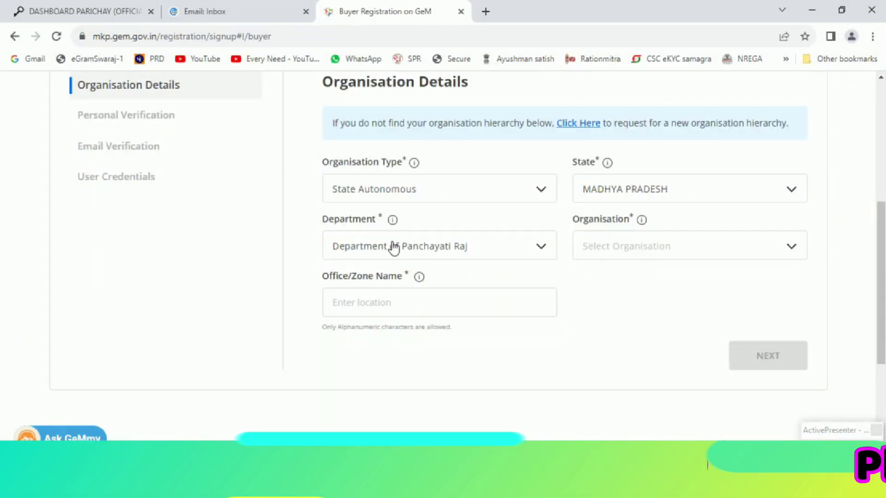
- Complete the organisation details with ASHOKNAGAR District Panchayats as organisation and Gram Panchayat TUMEN as office/zone name, and submit them
click(791, 248)
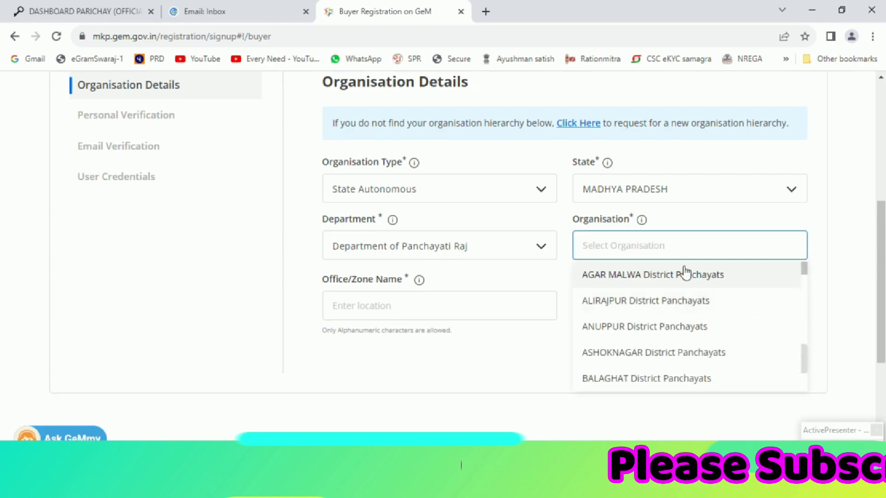
click(653, 353)
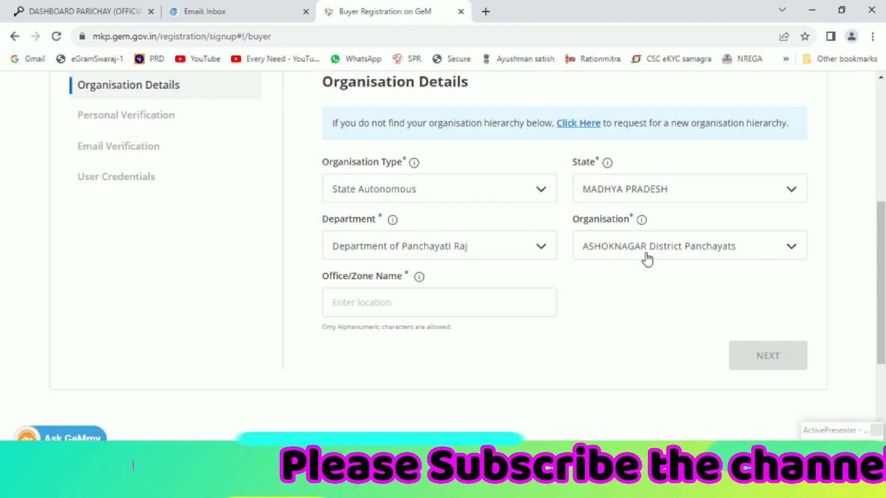
click(387, 306)
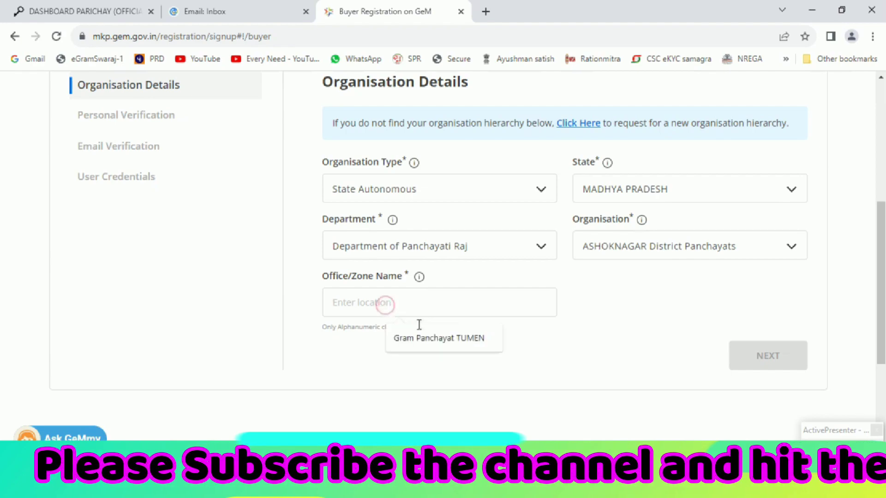
click(429, 340)
click(301, 356)
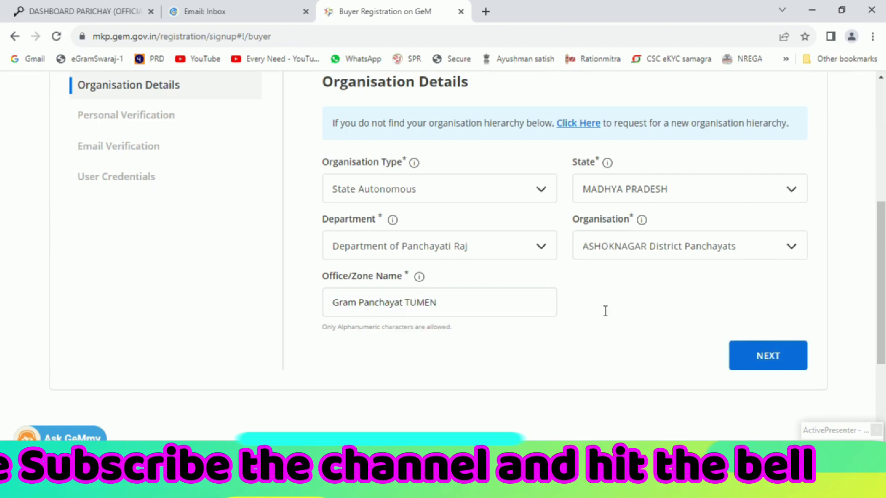
click(765, 359)
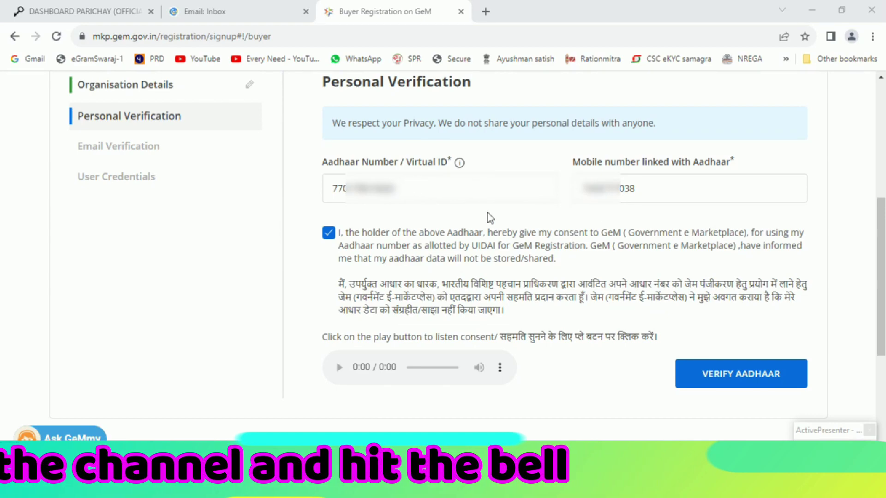
- Verify the Aadhaar details with the OTP sent to the linked mobile number, and continue to email verification
click(732, 382)
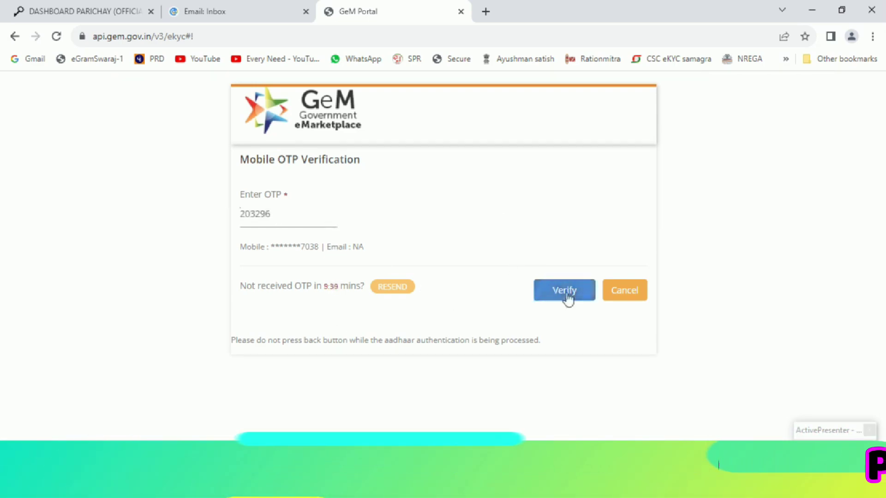
click(566, 291)
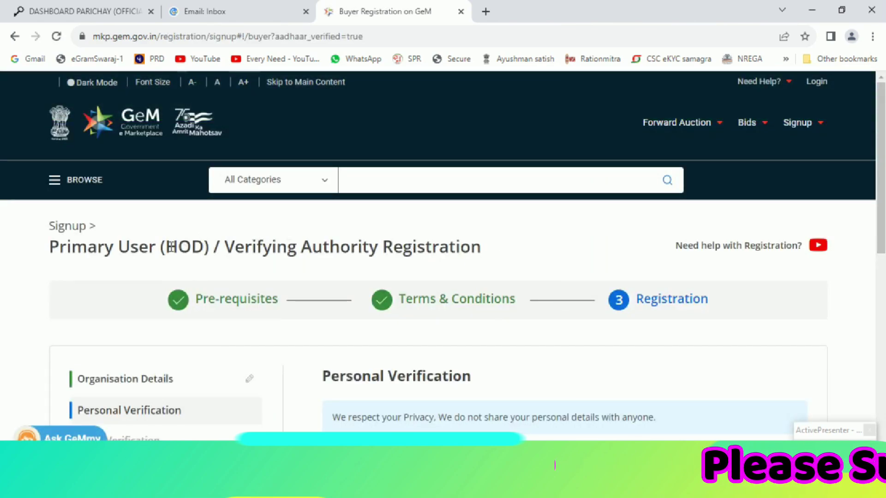
scroll(547, 244, down, 3)
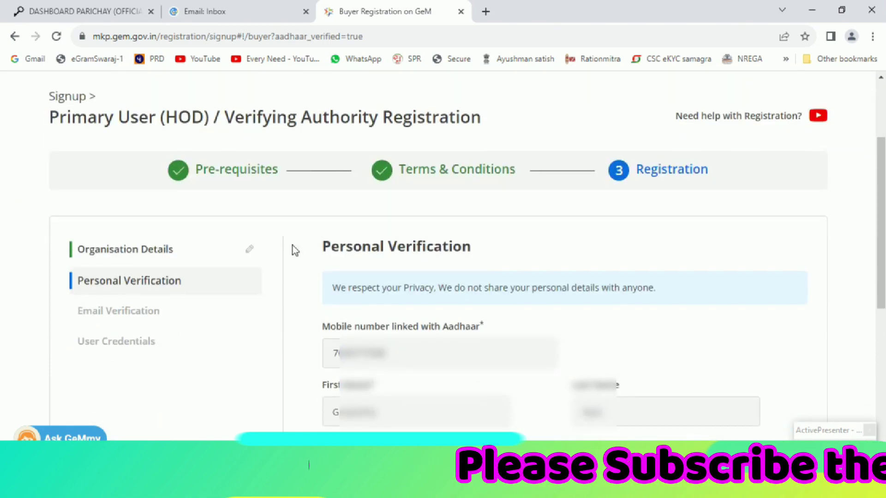
scroll(292, 246, down, 4)
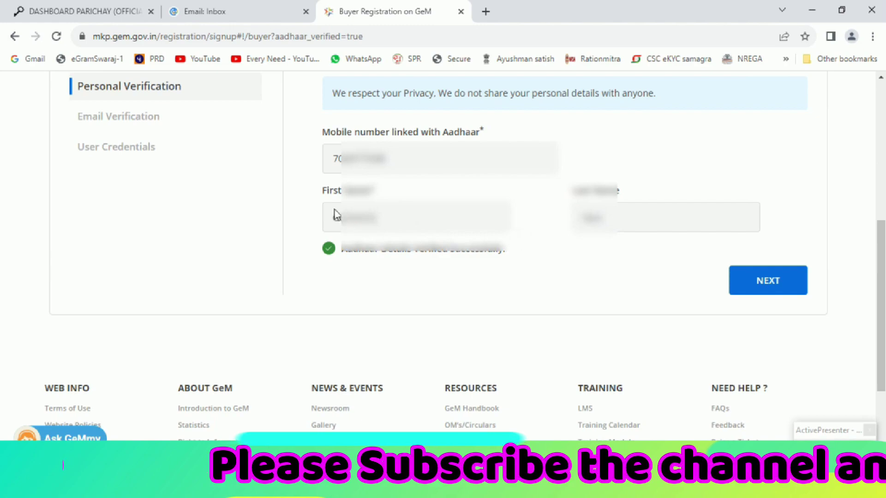
scroll(674, 133, up, 1)
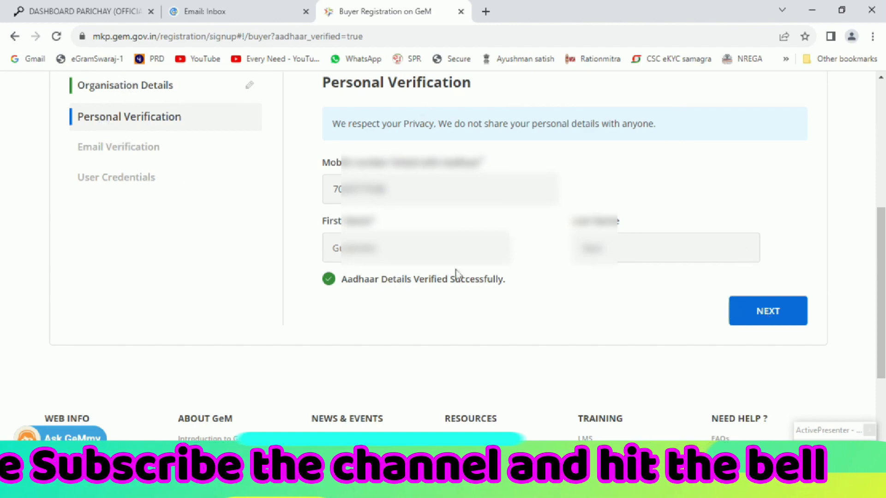
click(768, 319)
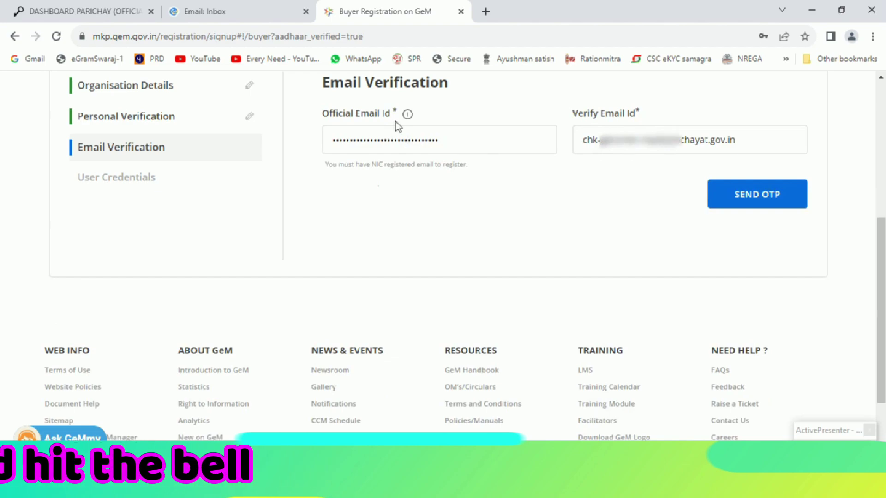
- Verify the official email address with the OTP sent to it, and continue to the user credentials
click(752, 201)
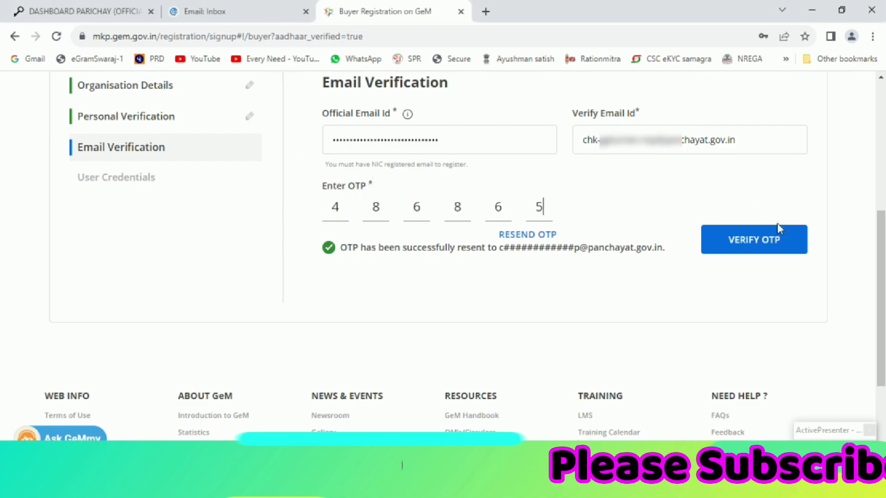
click(752, 241)
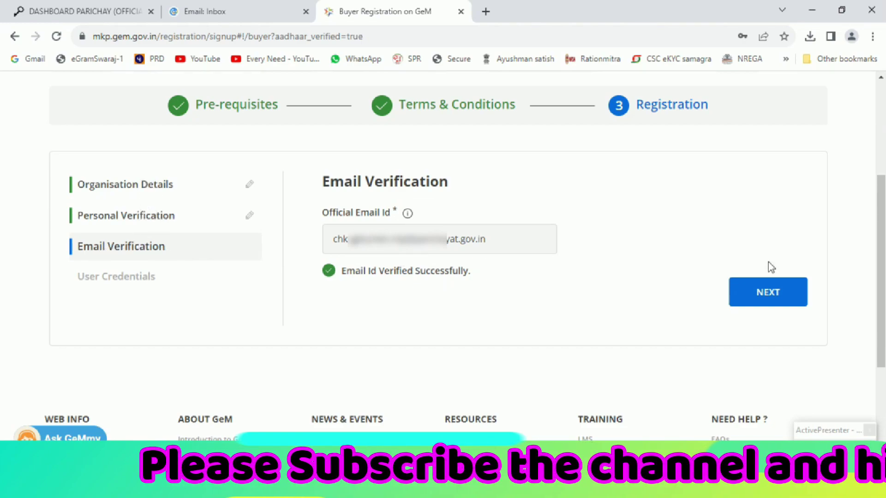
click(776, 299)
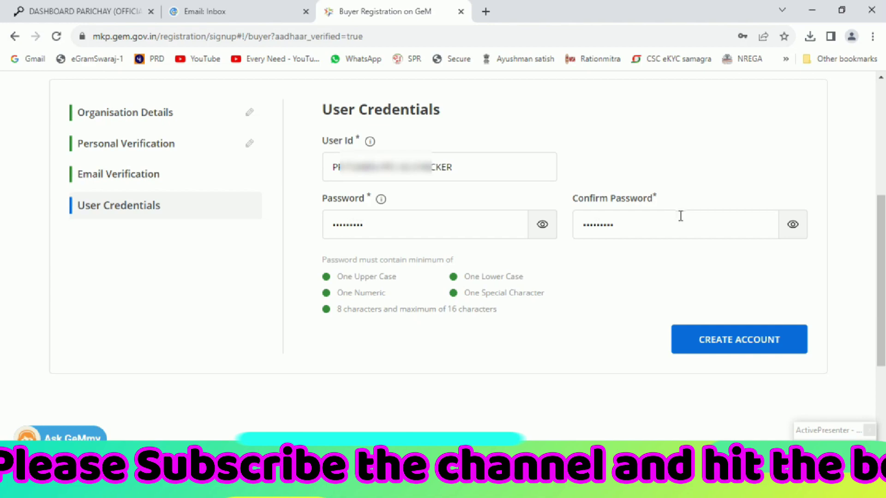
- Create the account with the chosen user ID and password, and acknowledge the advisory on updating pending payments
click(721, 342)
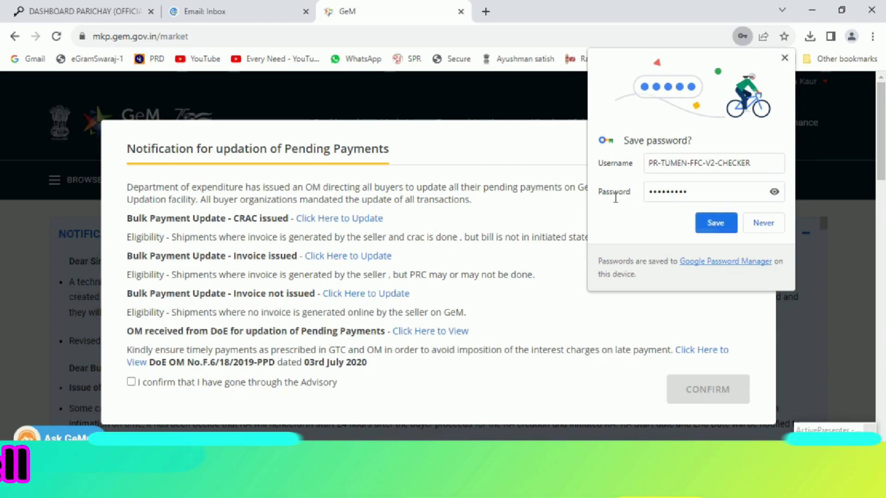
click(785, 58)
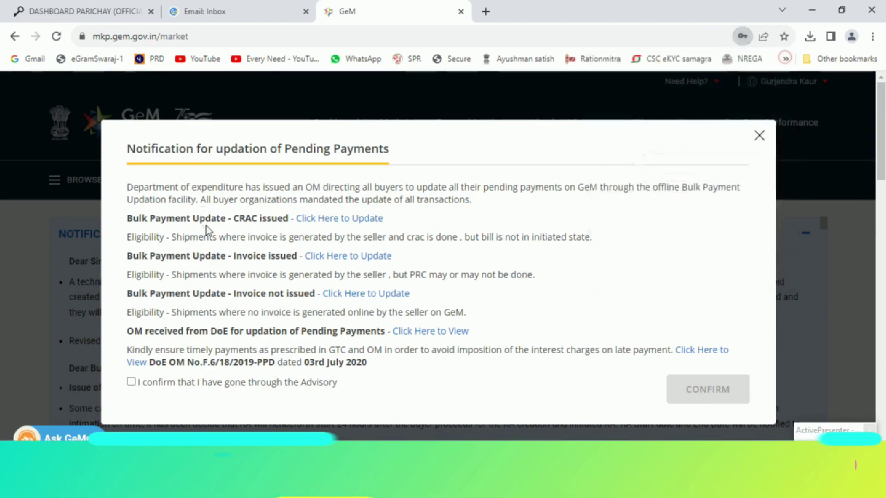
click(131, 382)
click(708, 389)
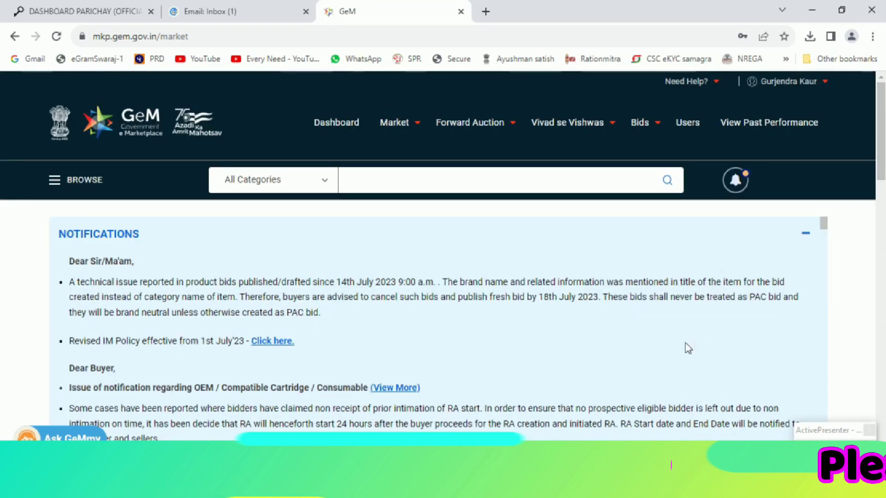
- Open My Account and start completing the organisation's profile
click(826, 83)
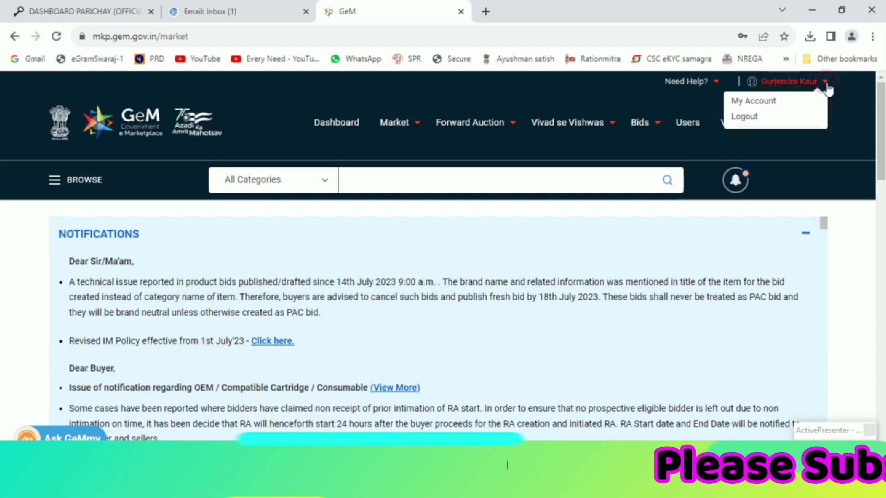
click(757, 102)
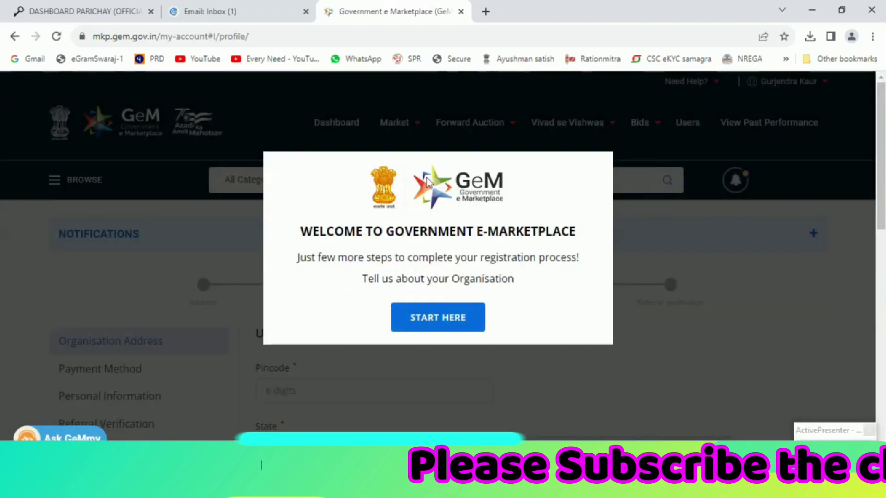
click(427, 320)
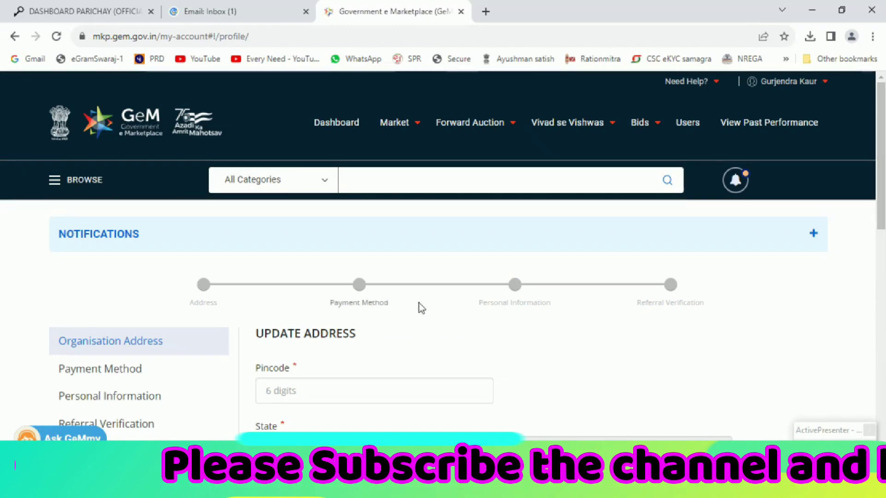
click(642, 122)
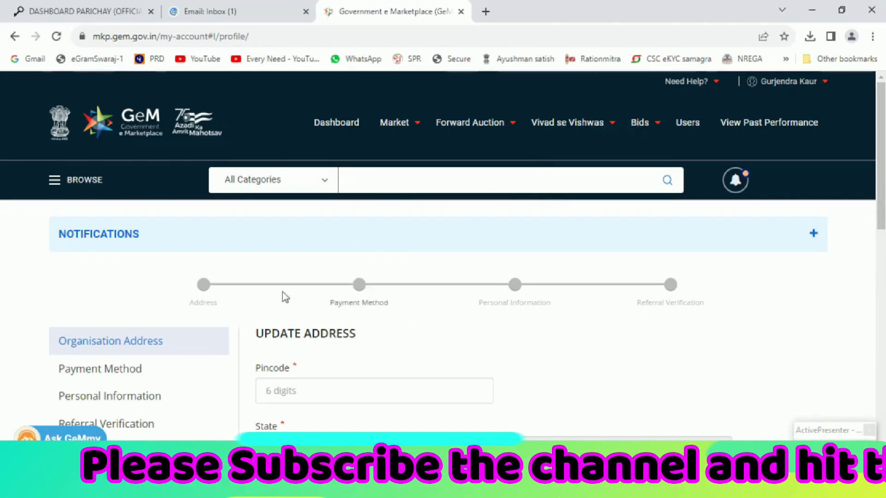
scroll(273, 294, down, 3)
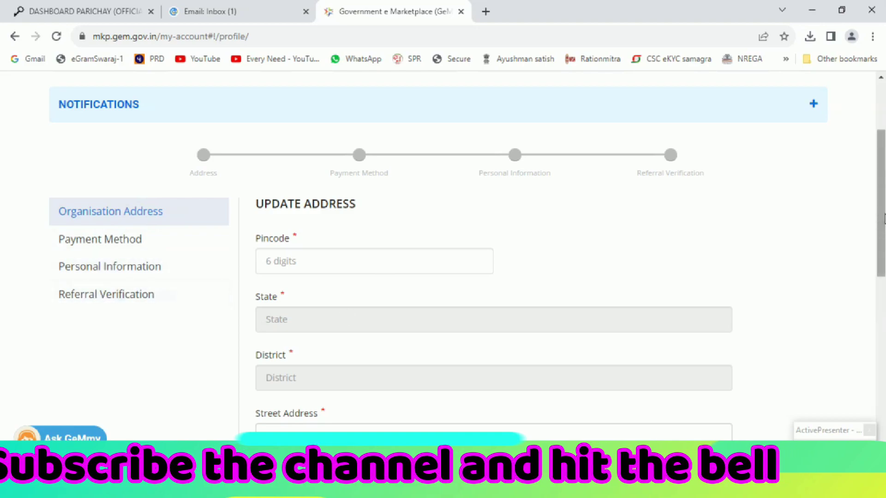
drag(883, 217, 883, 167)
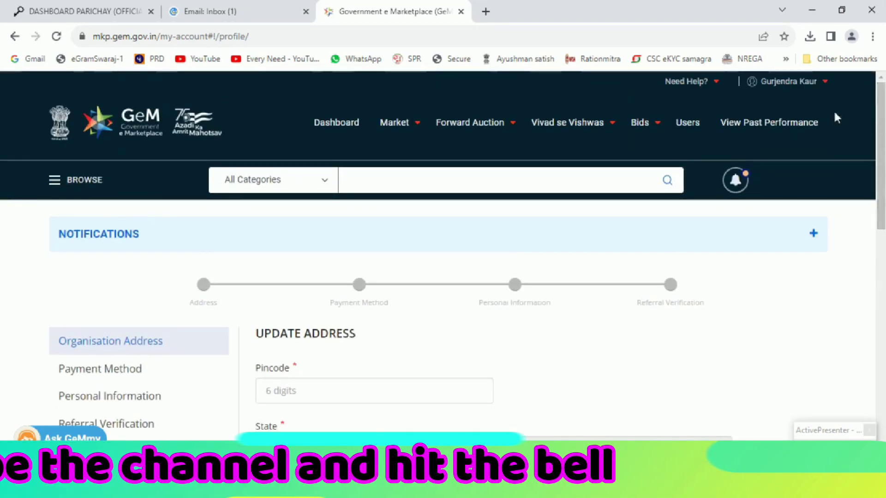
mouse_move(623, 133)
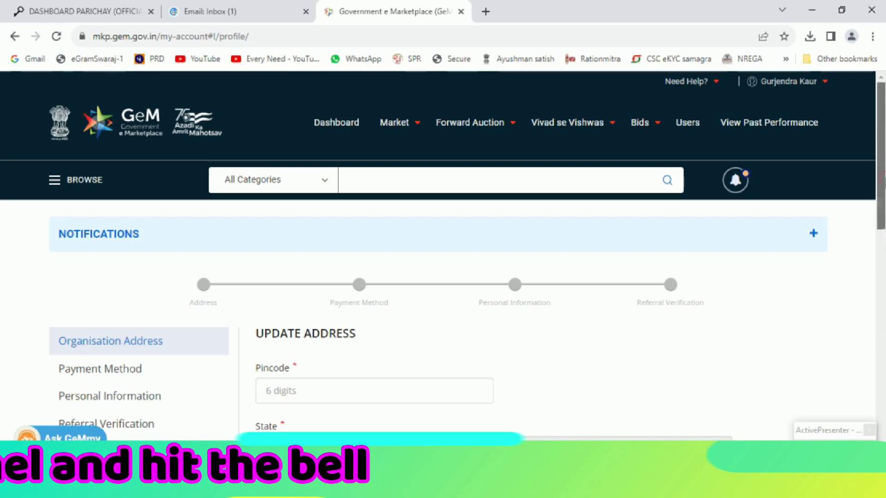
drag(883, 180, 883, 235)
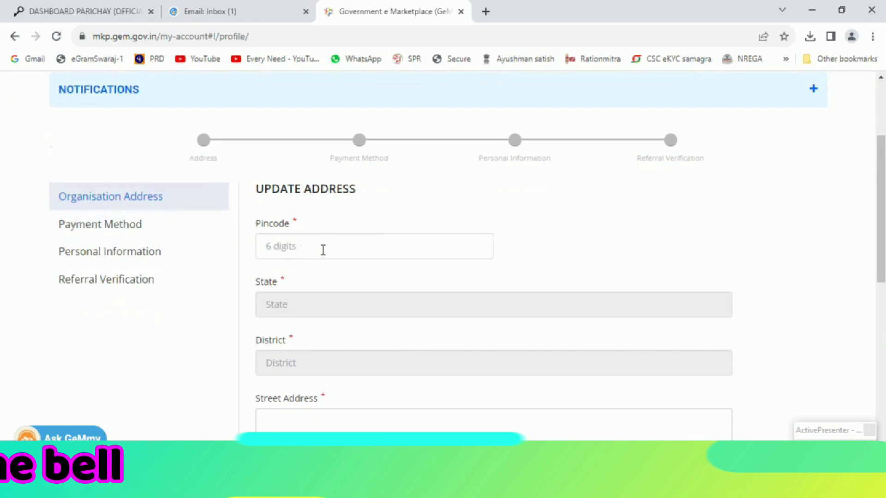
scroll(324, 250, down, 5)
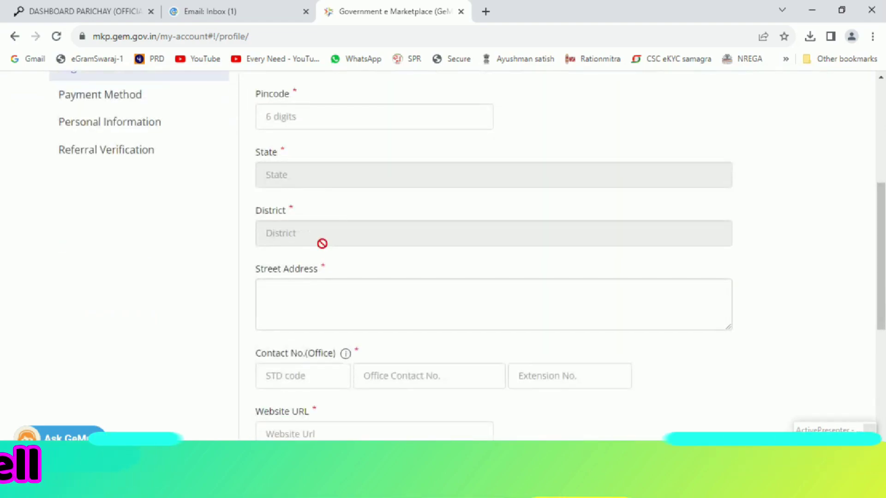
scroll(324, 243, down, 2)
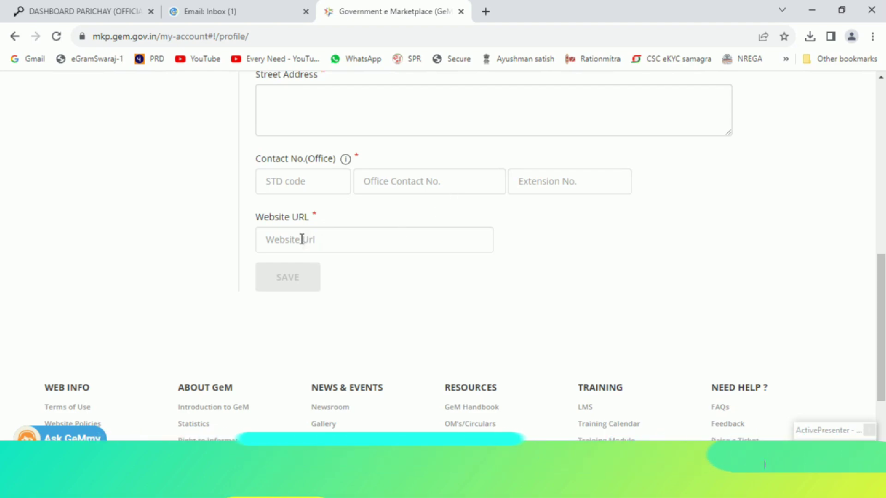
scroll(302, 239, up, 5)
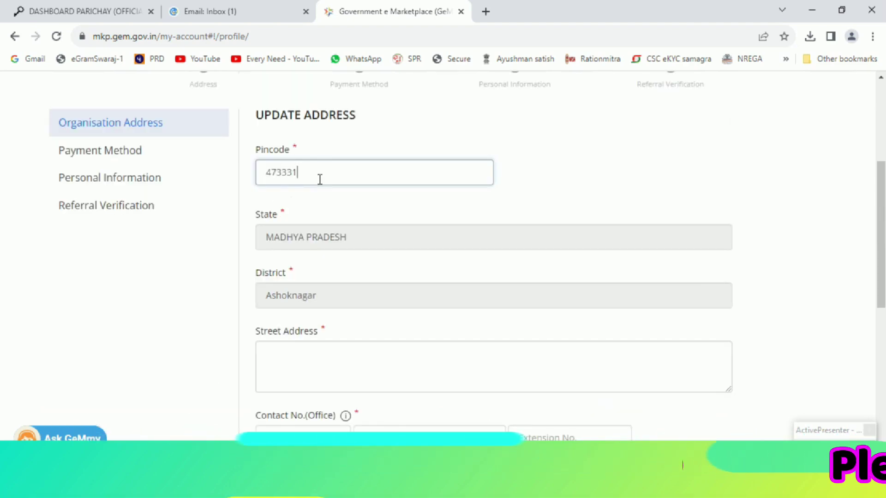
scroll(320, 179, down, 4)
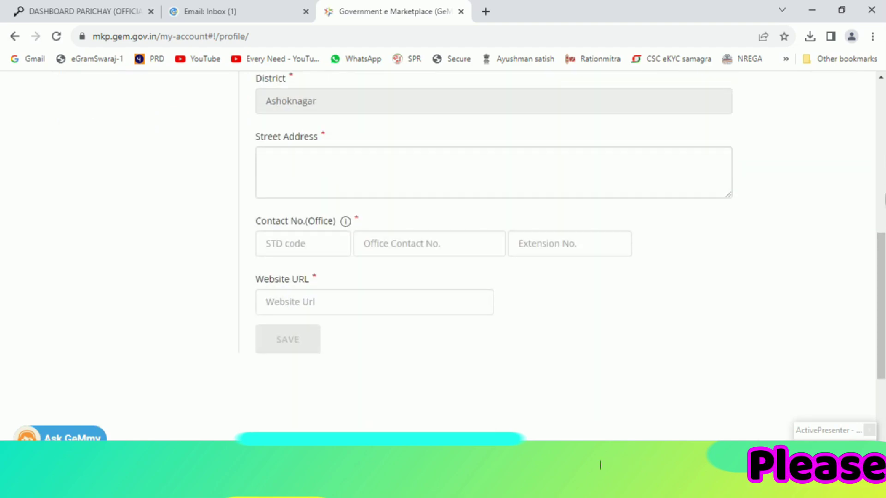
scroll(883, 199, down, 1)
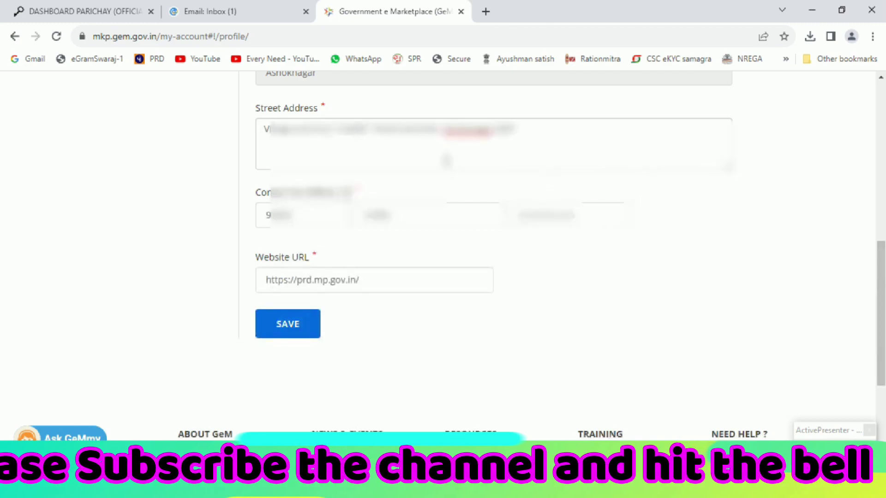
click(292, 328)
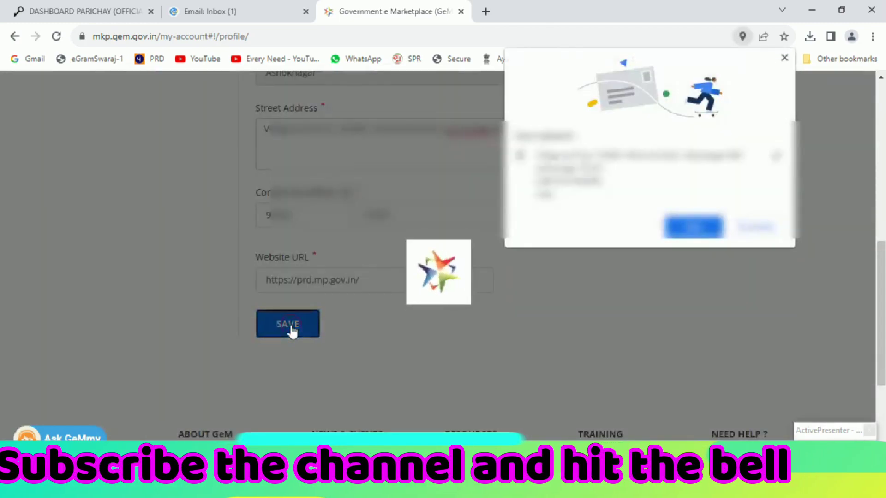
click(762, 234)
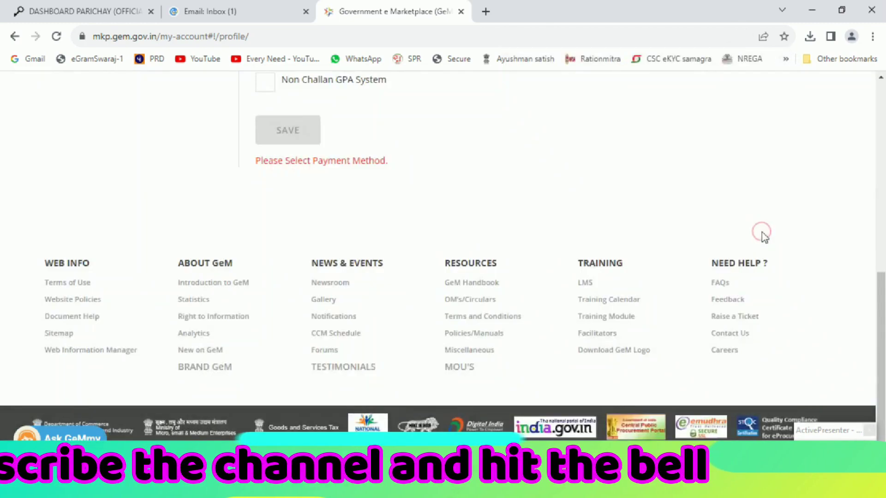
- Set E-Gram Swaraj as the payment method and save it
scroll(762, 236, up, 5)
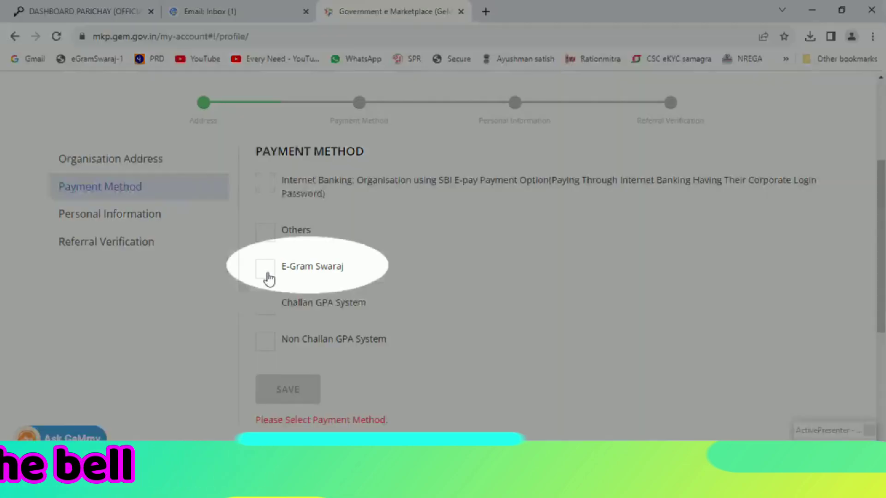
click(268, 276)
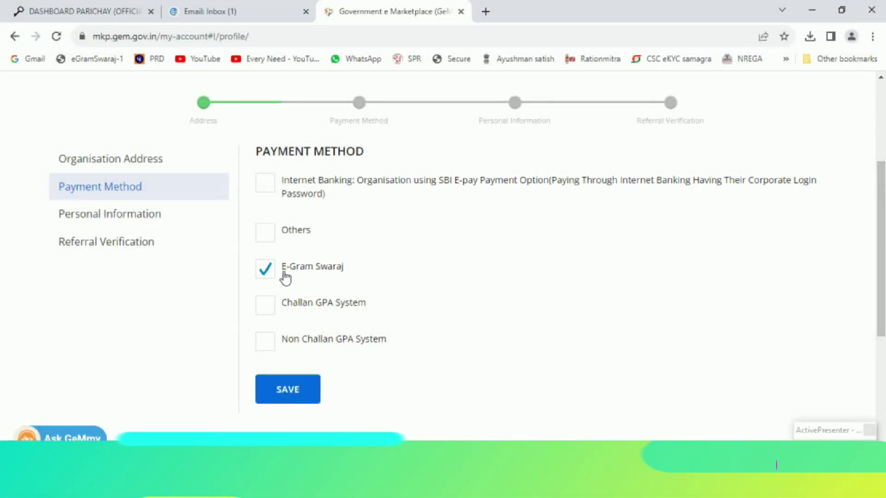
click(287, 393)
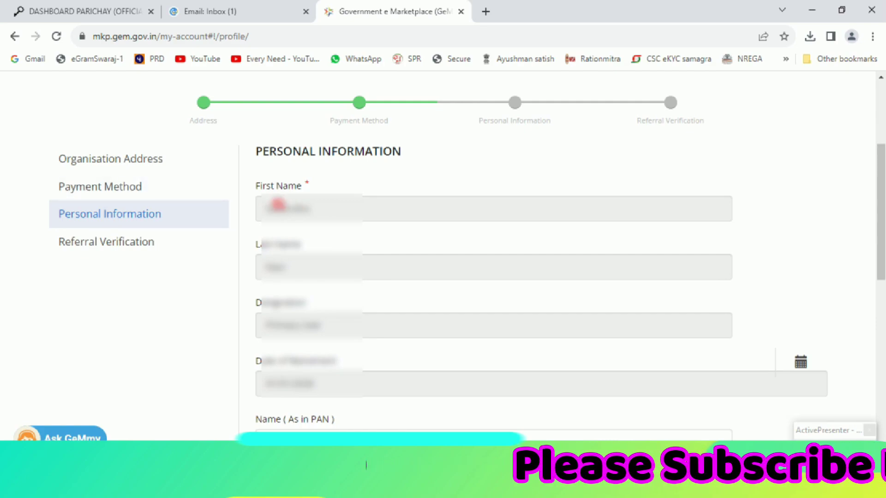
- Review the Personal Information form down to the PAN details and the GST registration question
scroll(308, 203, down, 5)
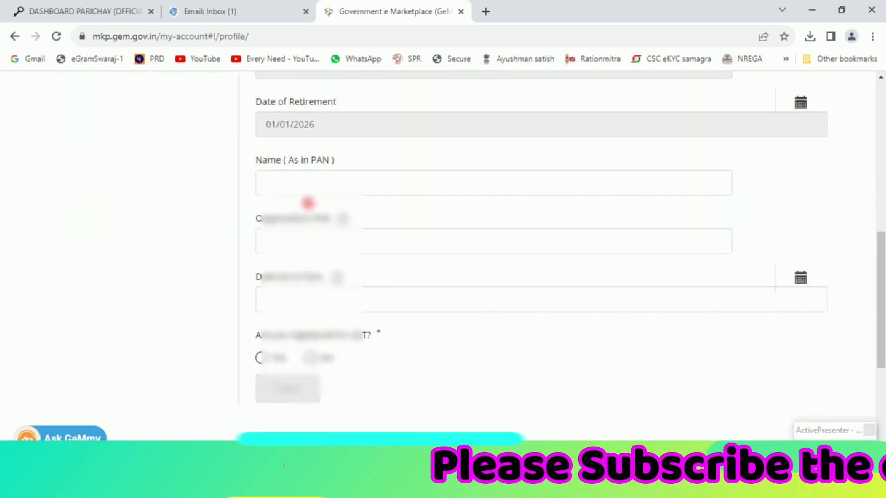
scroll(370, 193, down, 1)
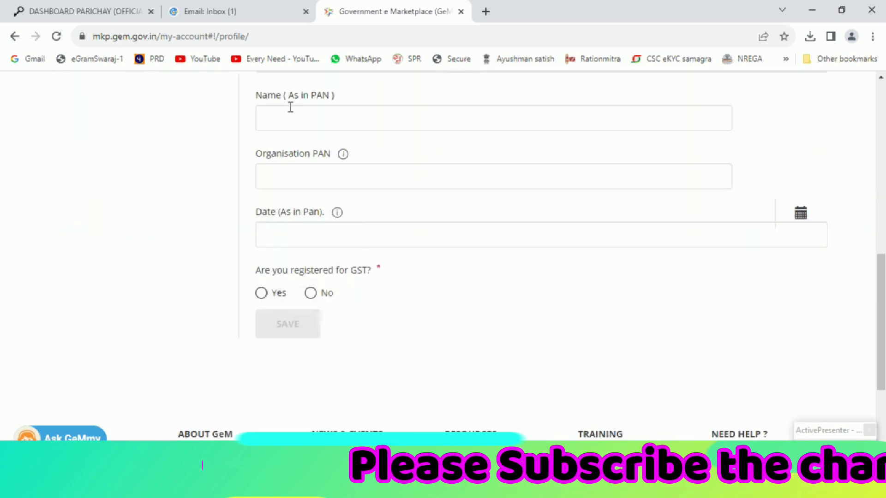